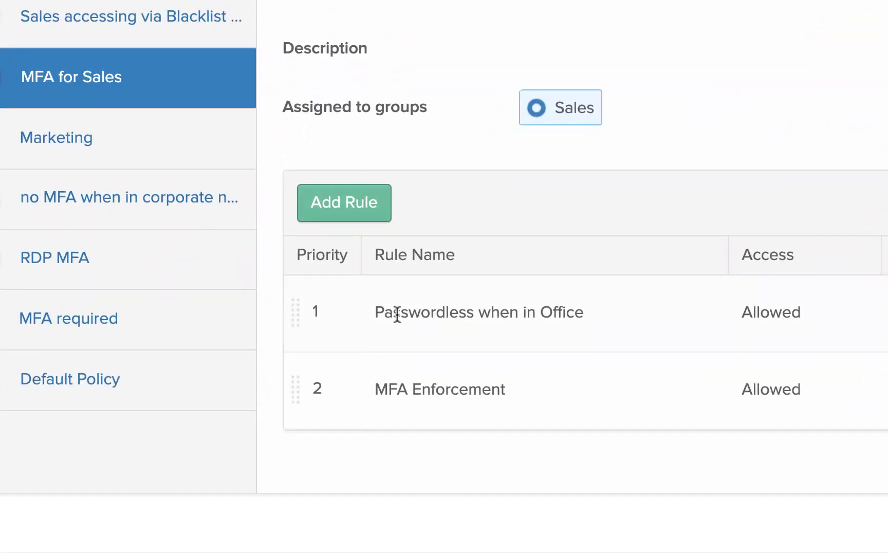
# Expand rule 1 'Passwordless when in Office' and open it in the Edit Rule dialog
pyautogui.moveTo(336, 431); pyautogui.dragTo(357, 432)
pyautogui.moveTo(414, 313); pyautogui.dragTo(596, 314)
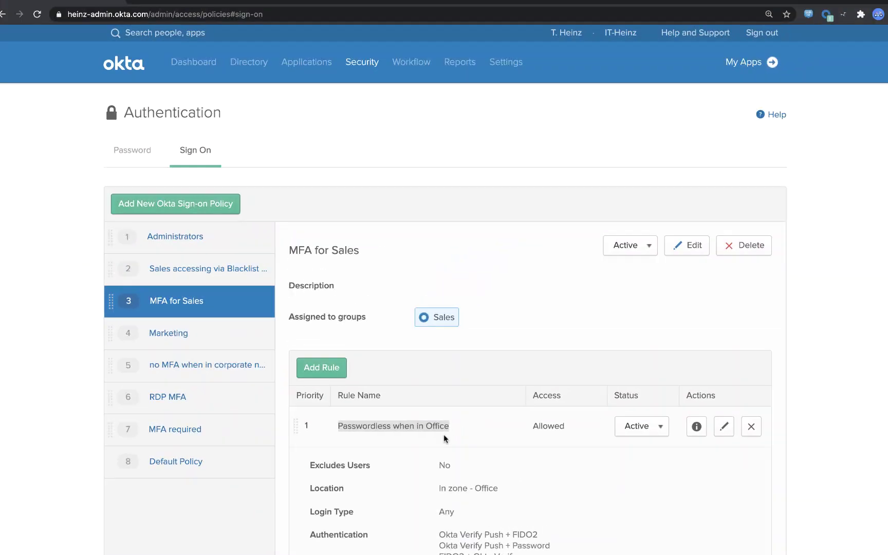
pyautogui.click(724, 426)
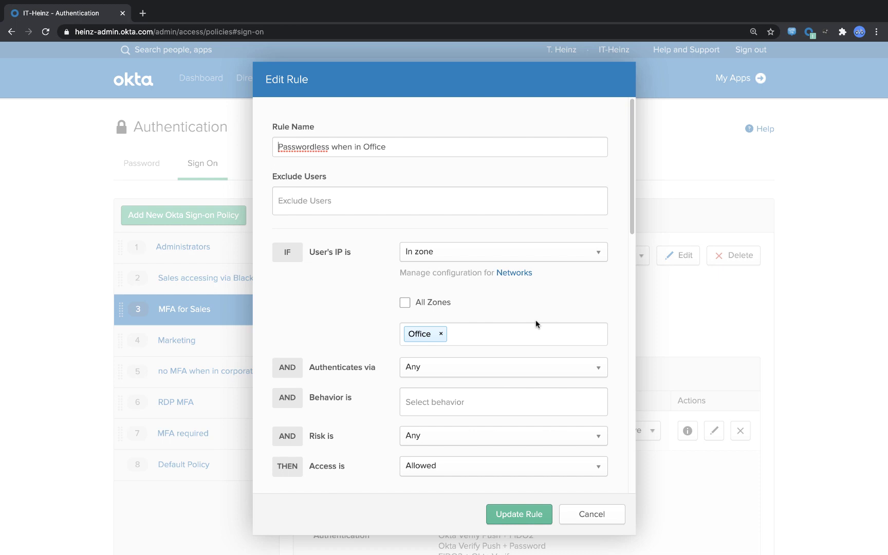
# Scroll to the Factor Sequence: Okta Verify Push plus FIDO2 (WebAuthn) or Password
pyautogui.scroll(-3, 359, 364)
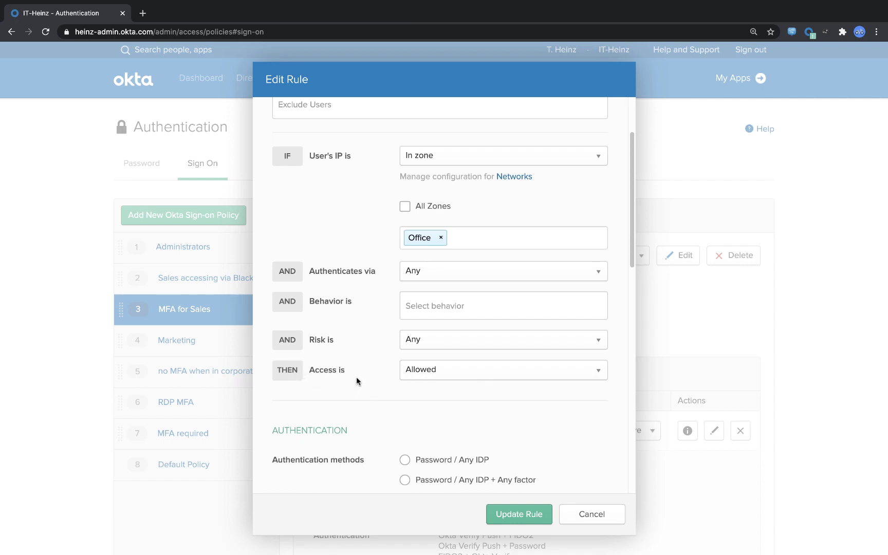
pyautogui.scroll(-3, 356, 377)
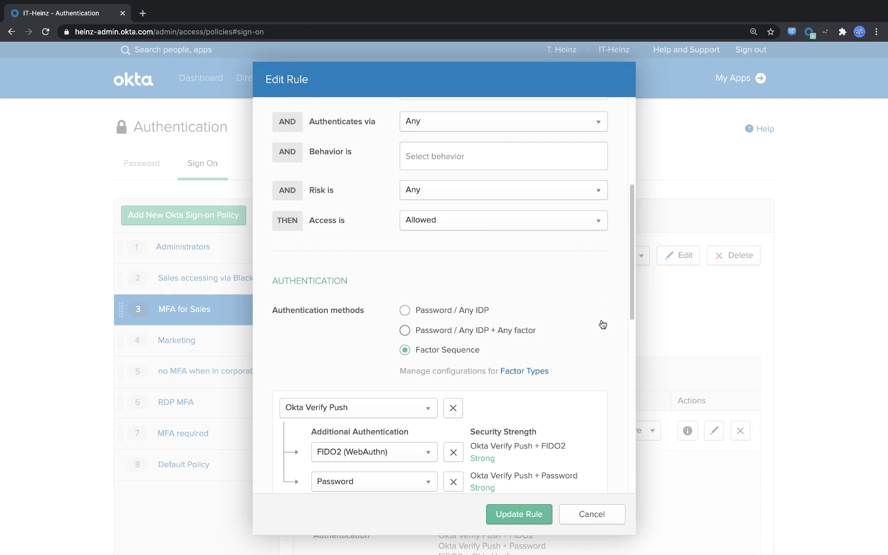
# Scroll through the FIDO2 and Password factor sequence blocks, then back up
pyautogui.scroll(-3, 600, 325)
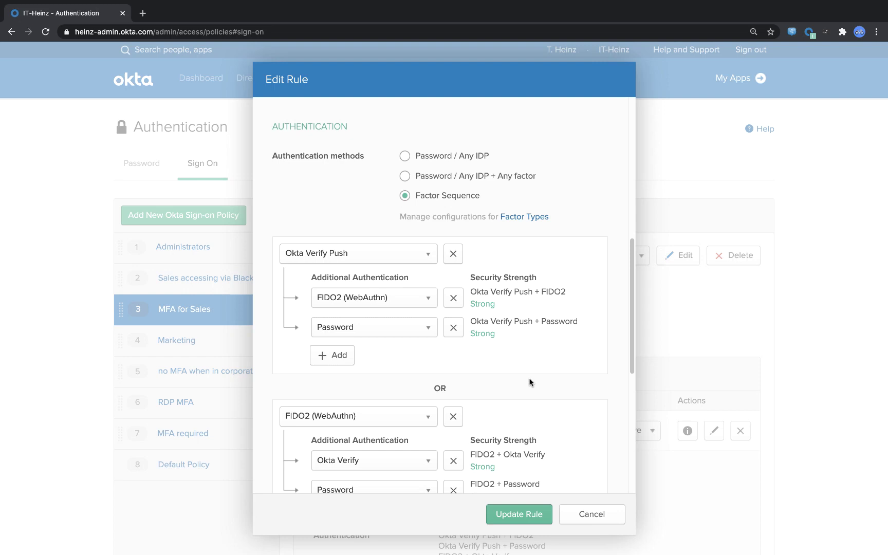
pyautogui.scroll(-5, 486, 377)
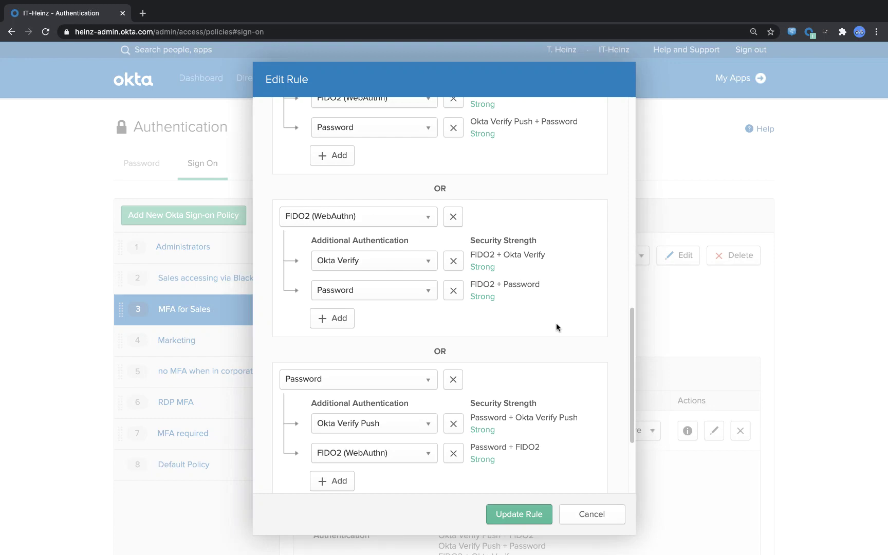
pyautogui.scroll(15, 556, 323)
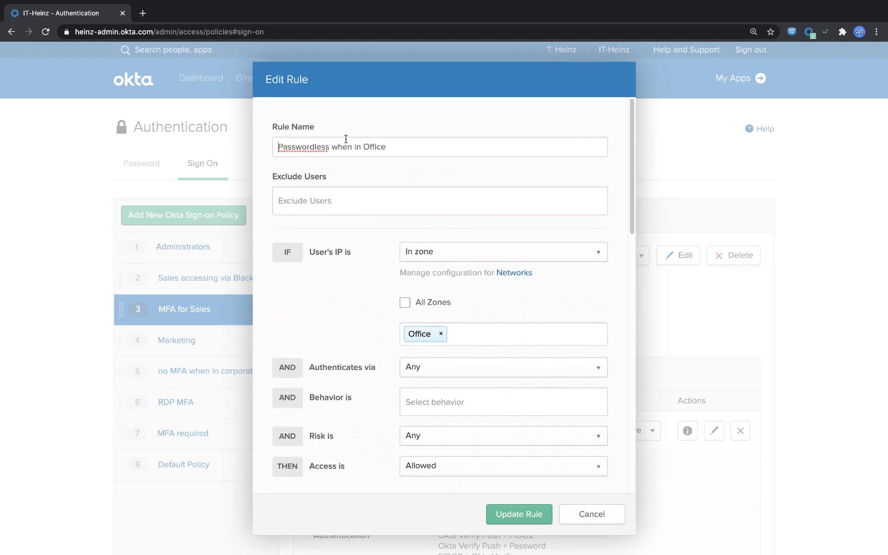
# Cancel the rule editor and move the mirrored iPhone to the screen's right edge
pyautogui.click(606, 515)
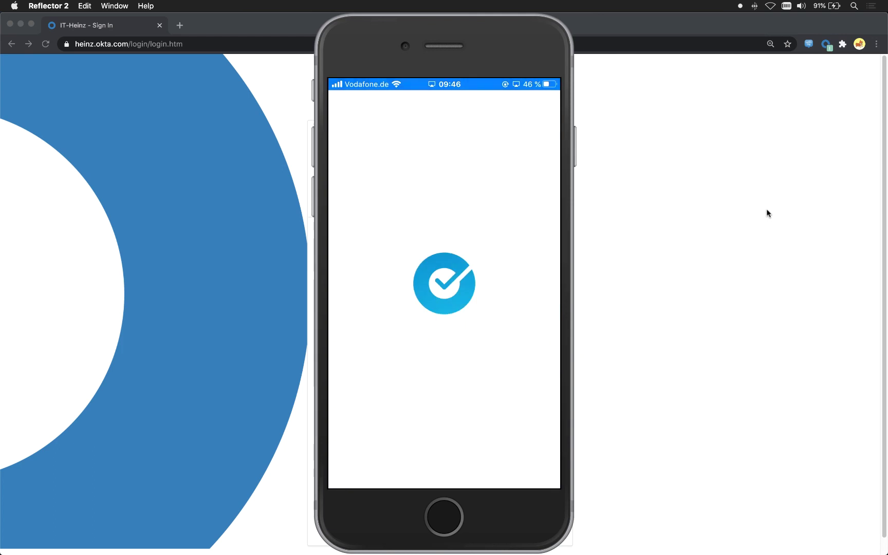
pyautogui.moveTo(462, 47); pyautogui.dragTo(764, 46)
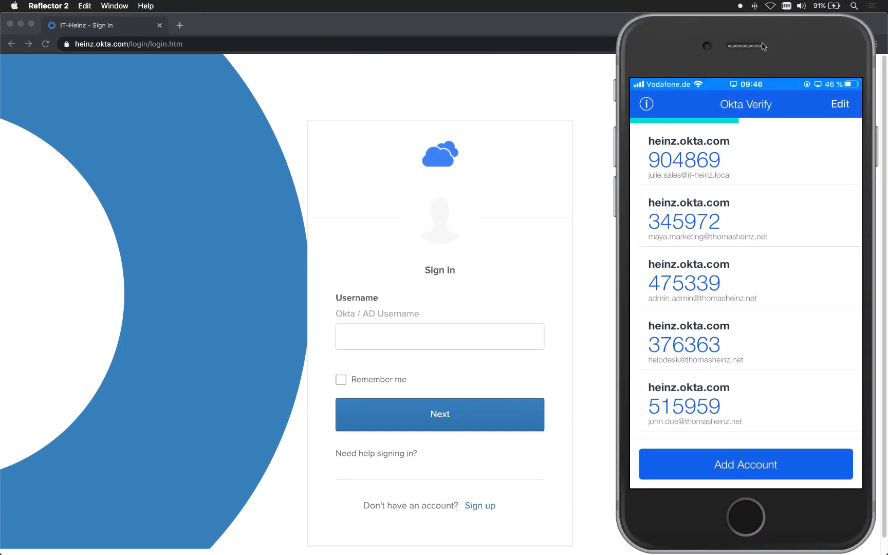
pyautogui.rightClick(799, 200)
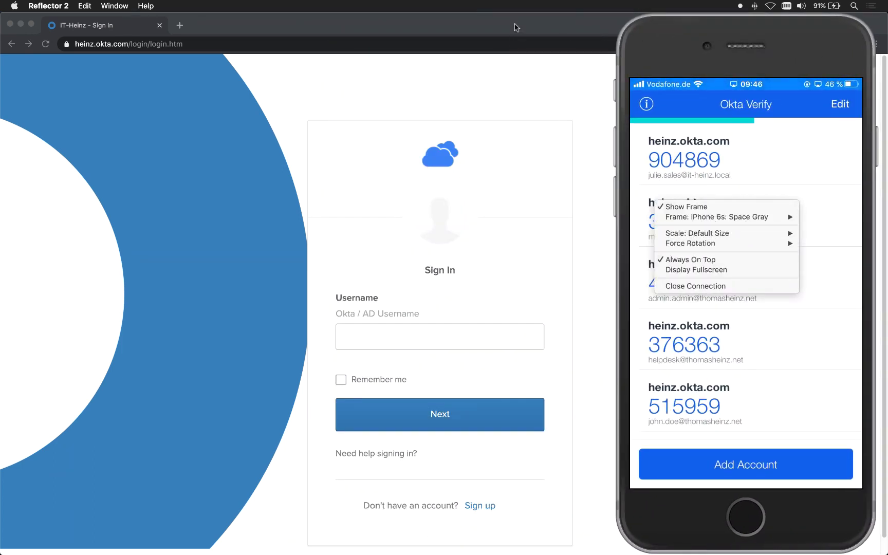
# Sign in as the sales user with an Okta Verify push, then end the phone mirroring
pyautogui.click(439, 344)
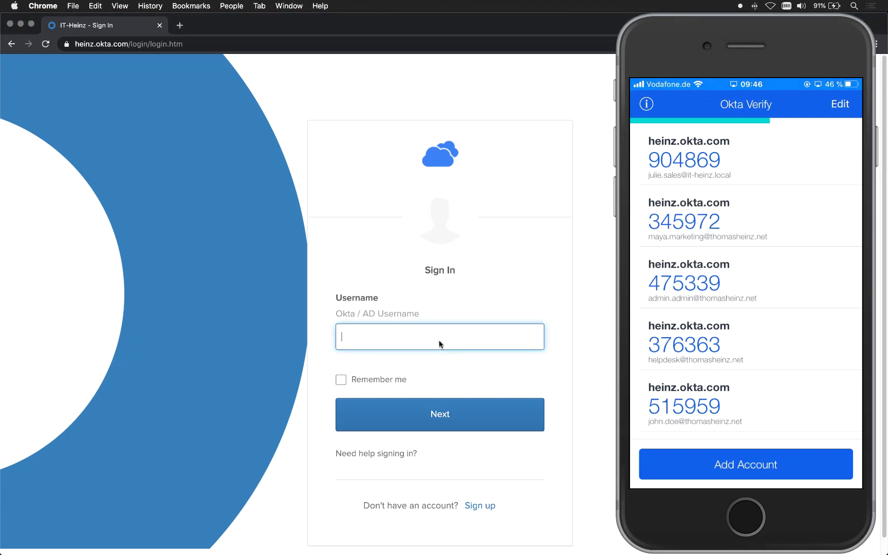
pyautogui.write('julie.sales')
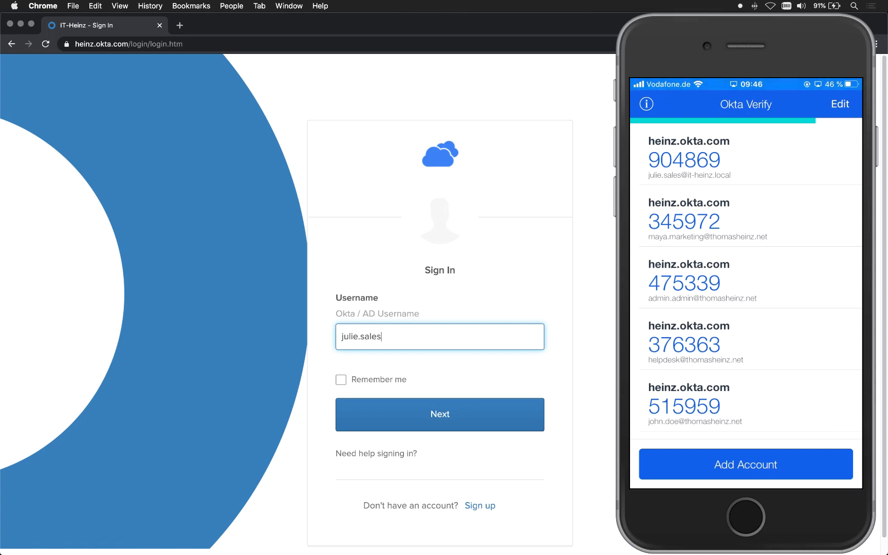
pyautogui.press('Return')
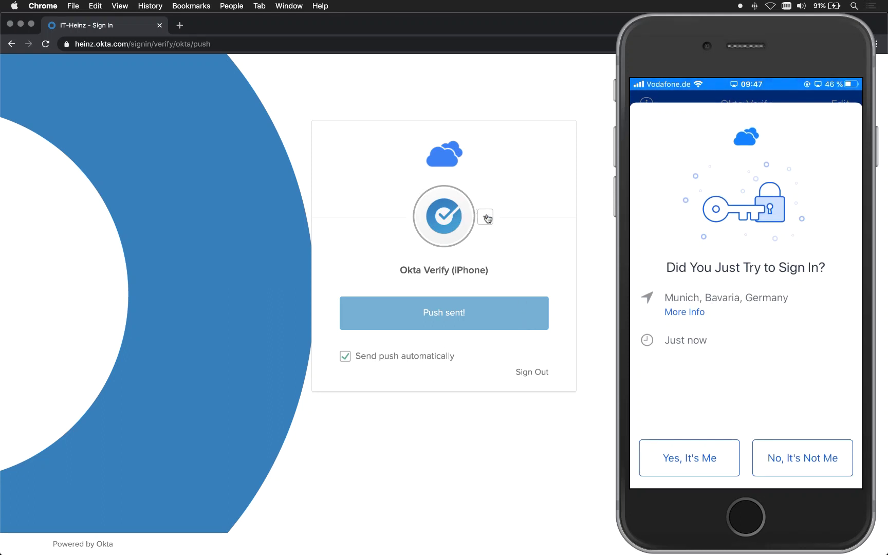
pyautogui.click(486, 218)
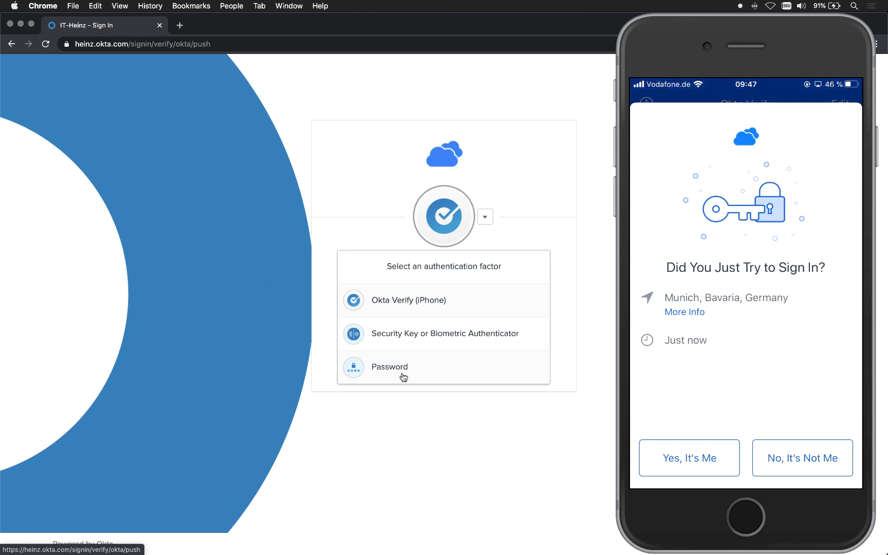
pyautogui.click(532, 192)
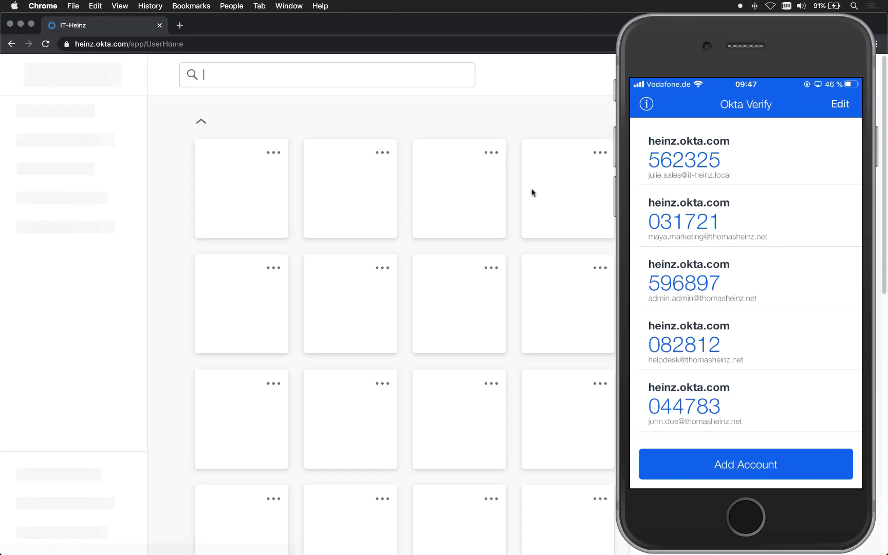
pyautogui.rightClick(722, 189)
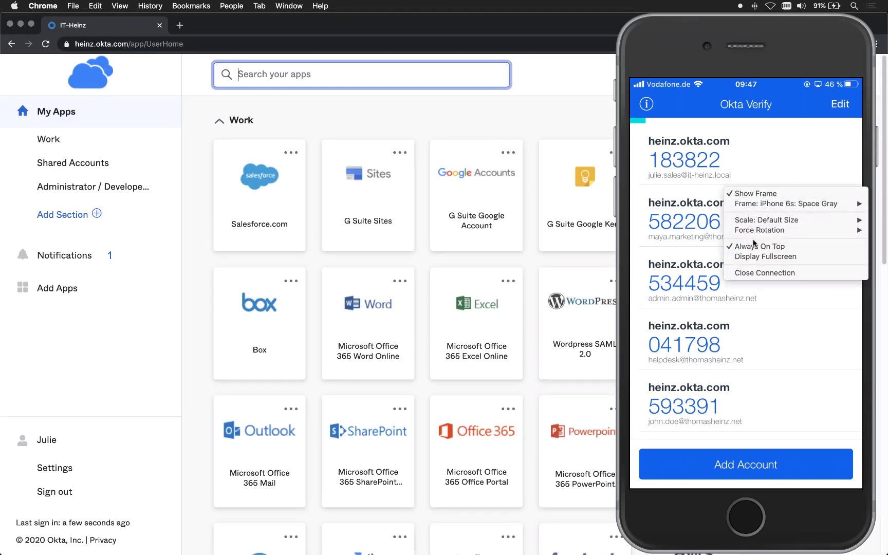
pyautogui.click(756, 280)
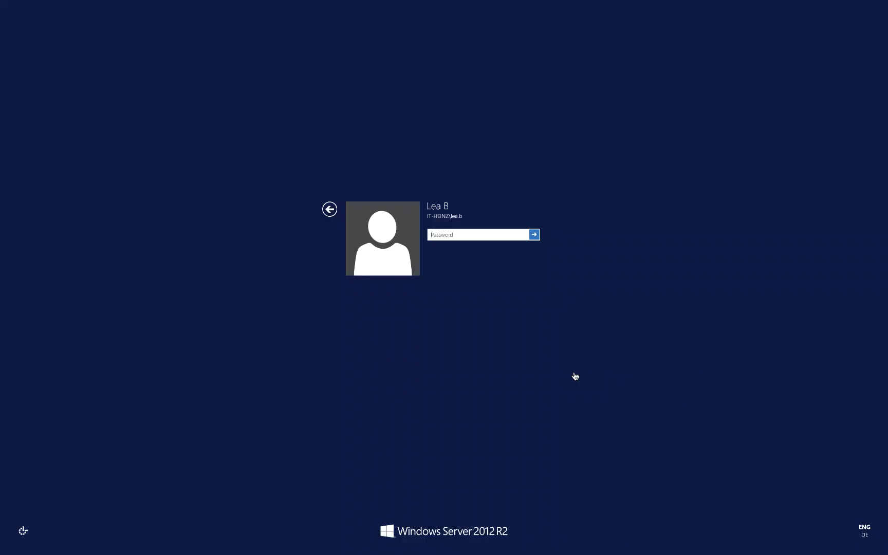
# Log on to Windows with the domain password so Desktop SSO opens Okta, then show Start
pyautogui.write('**************')
pyautogui.press('Return')
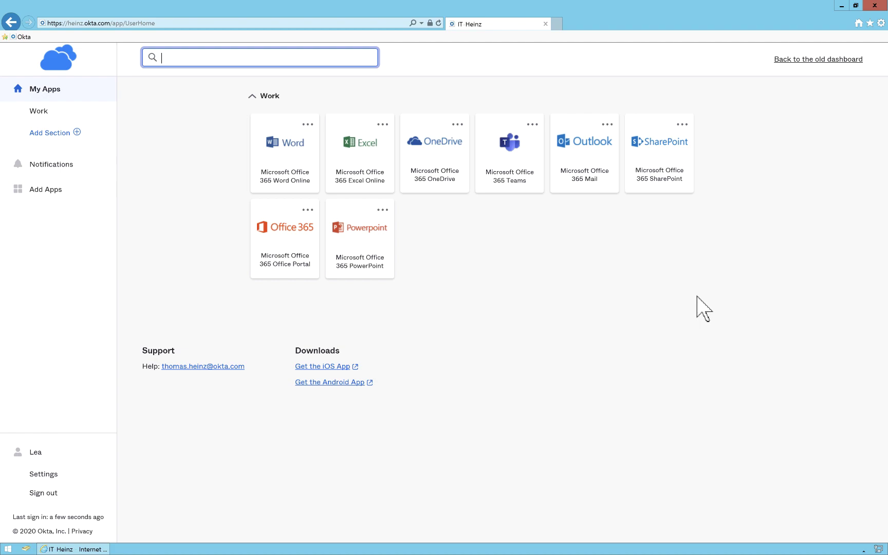
pyautogui.press('super')
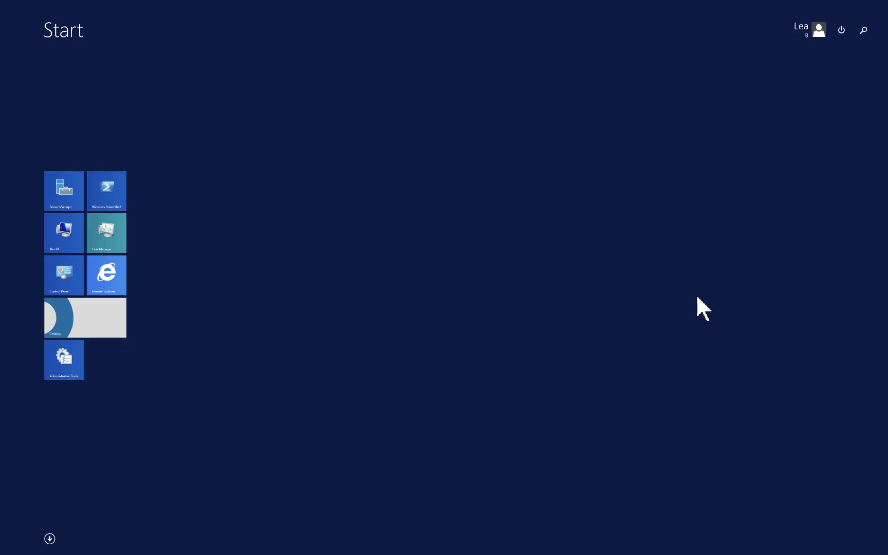
# Scroll Delegated Authentication to Agentless Desktop SSO, highlighting the heading with Desktop SSO mode On
pyautogui.press('super')
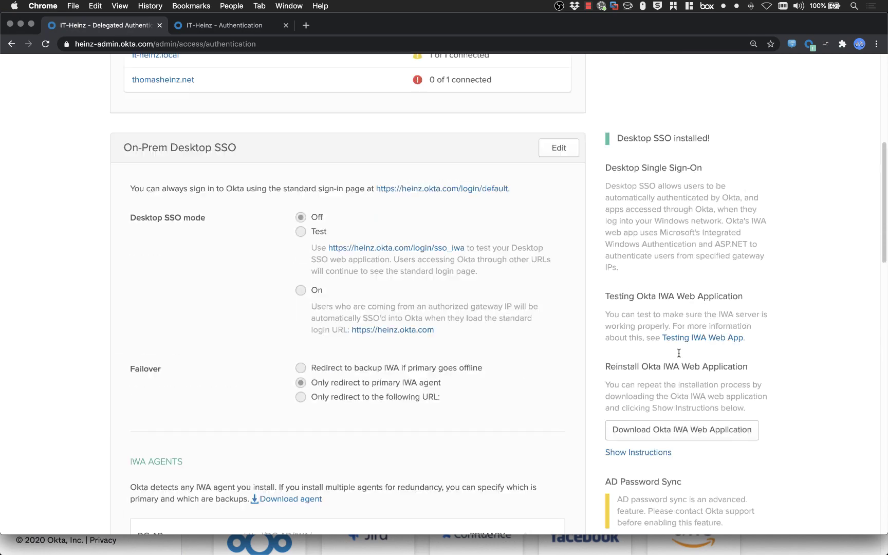
pyautogui.scroll(10, 679, 353)
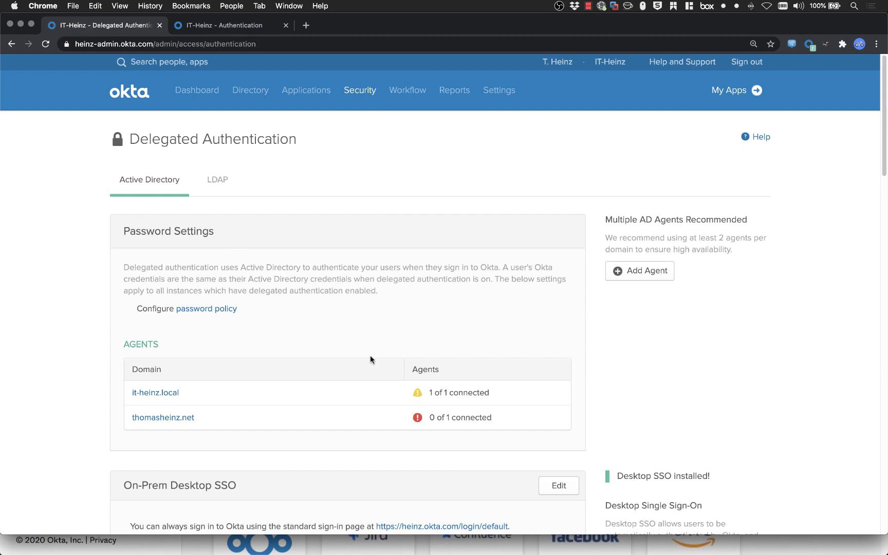
pyautogui.scroll(-15, 370, 356)
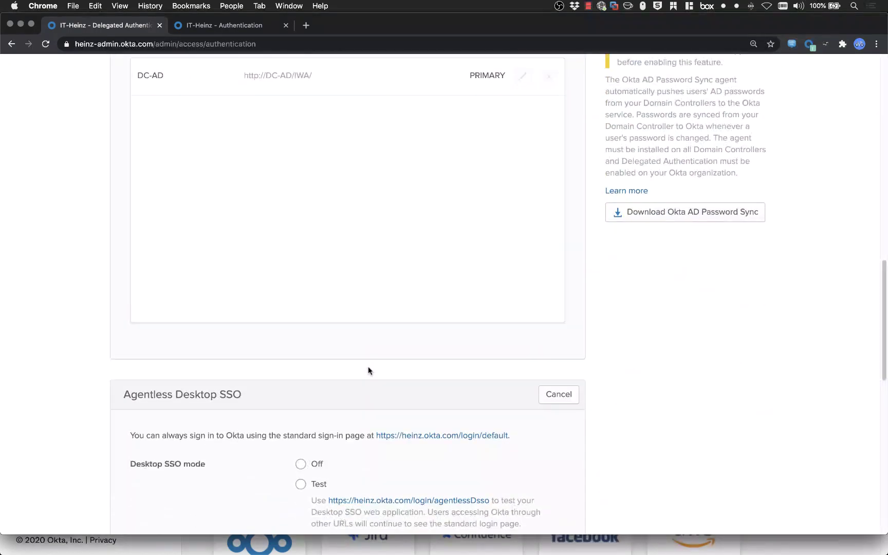
pyautogui.scroll(-6, 368, 371)
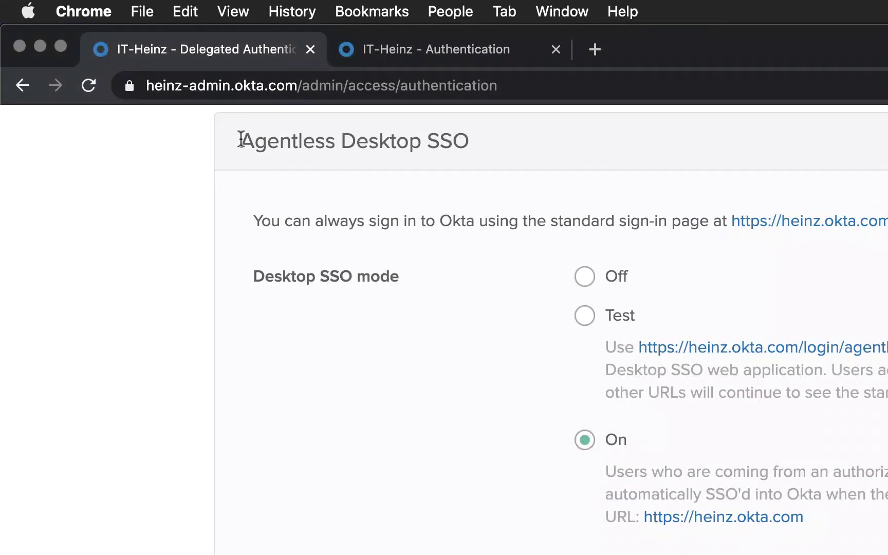
pyautogui.moveTo(243, 139); pyautogui.dragTo(522, 152)
pyautogui.click(473, 540)
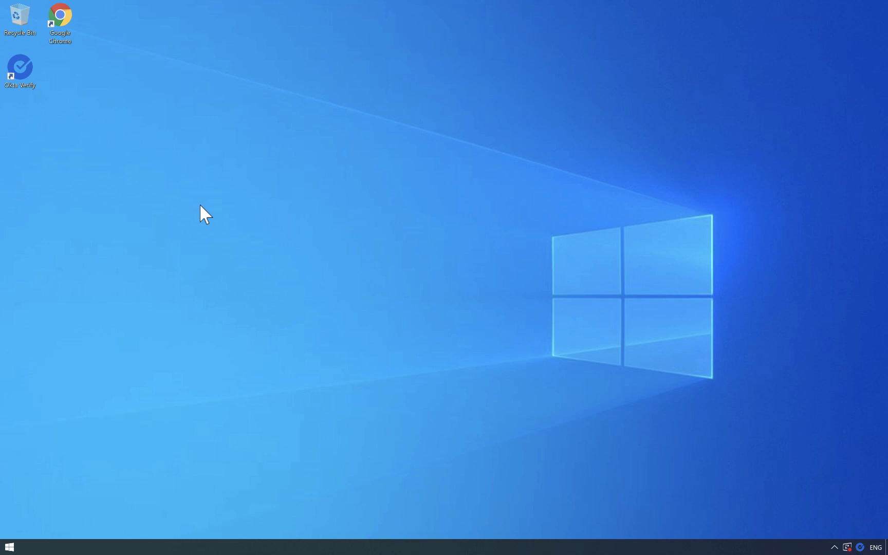
# Open Okta Verify to view its one enrolled account, then close the window
pyautogui.doubleClick(31, 66)
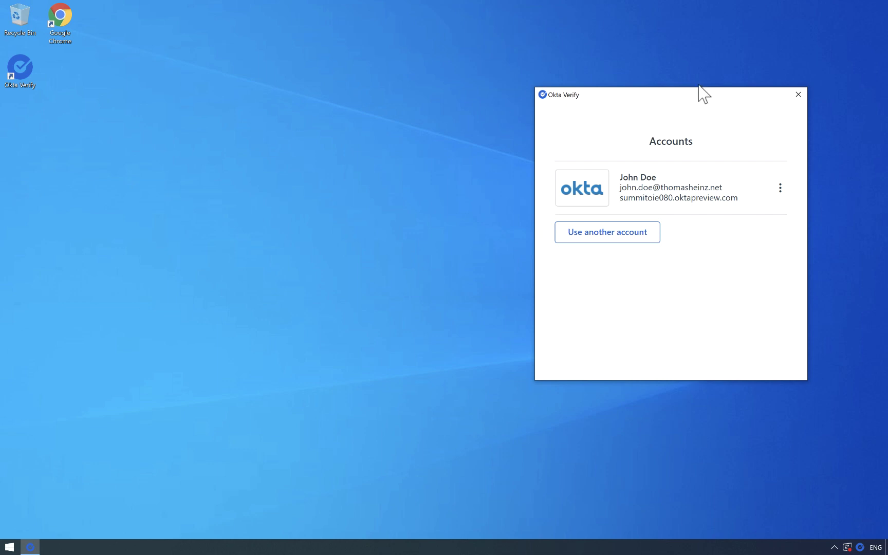
pyautogui.click(798, 95)
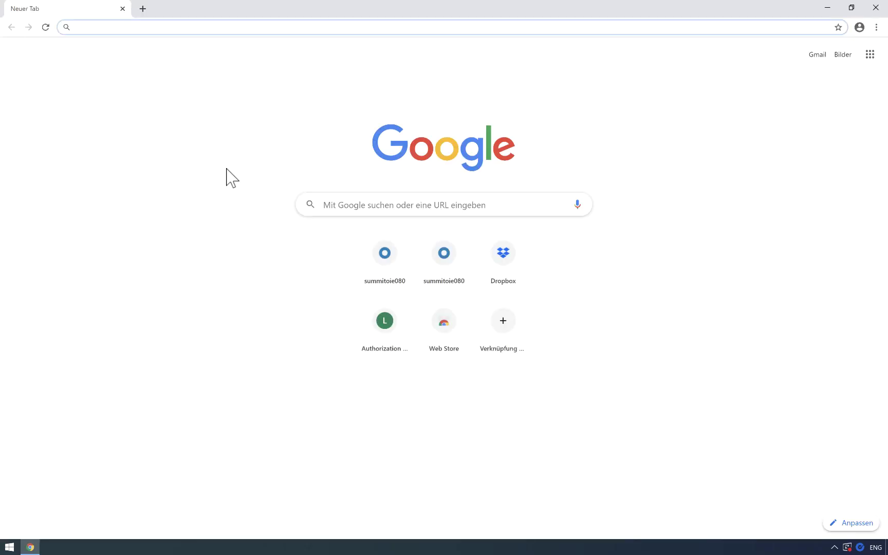
# Paste the Okta SSO URL into Chrome and continue with Weiter on the Dropbox SSO page
pyautogui.write('https://summitoie080.oktapreview.com/app/dropbox_for_business/exkstpwb3rpGh8msd0h7/sso/saml')
pyautogui.press('Return')
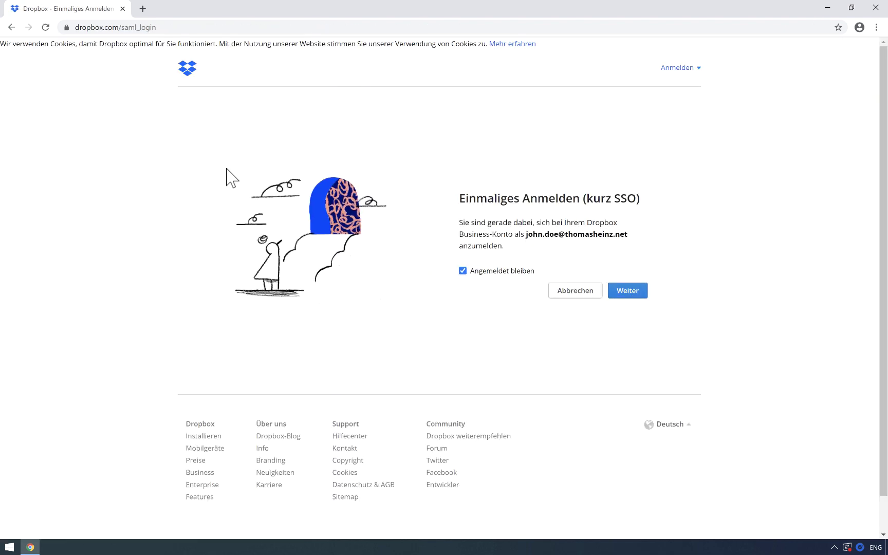
pyautogui.click(635, 295)
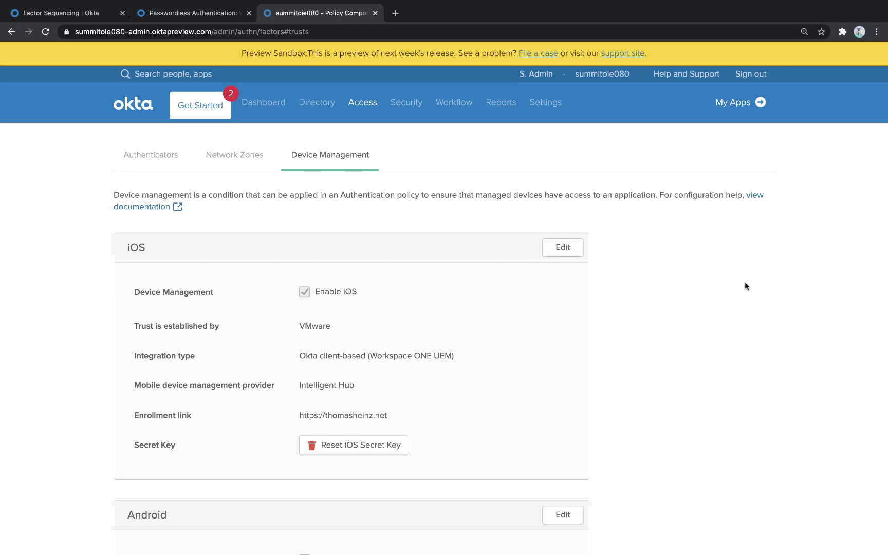
pyautogui.scroll(-3, 745, 283)
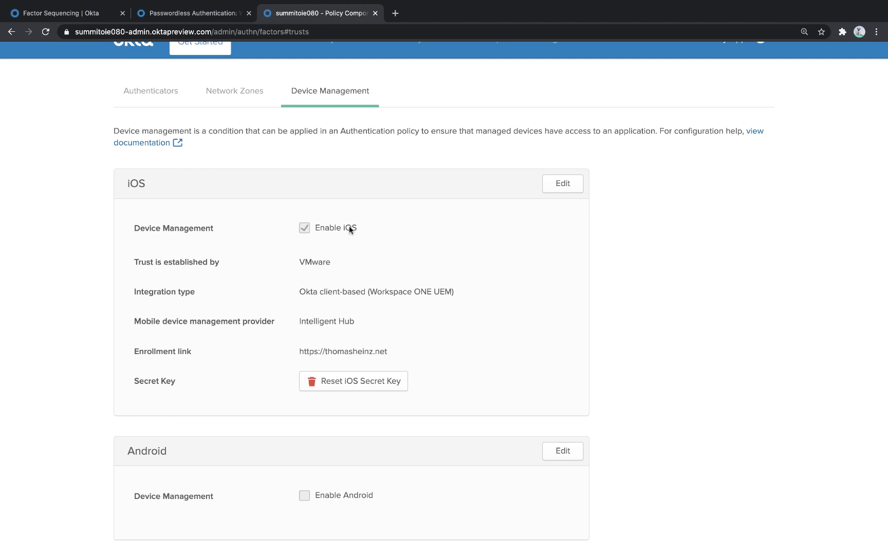
pyautogui.scroll(-6, 403, 271)
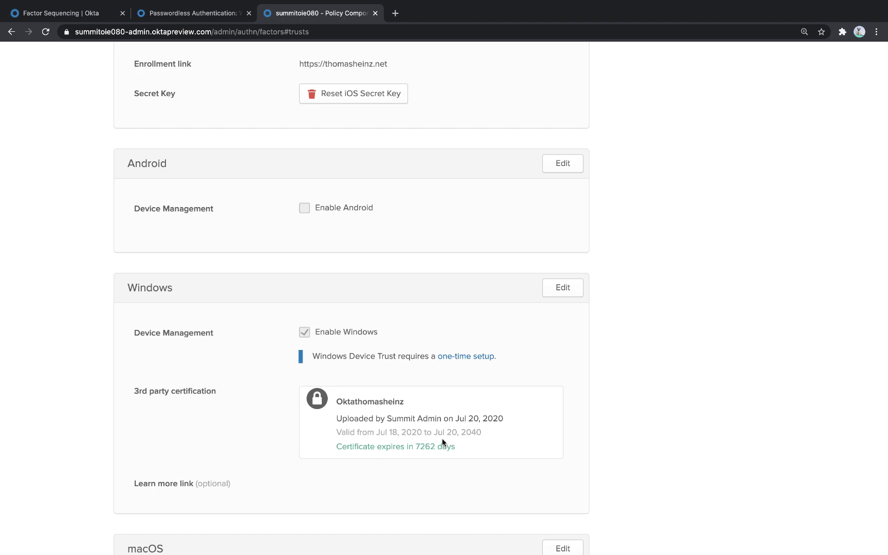
pyautogui.scroll(7, 443, 442)
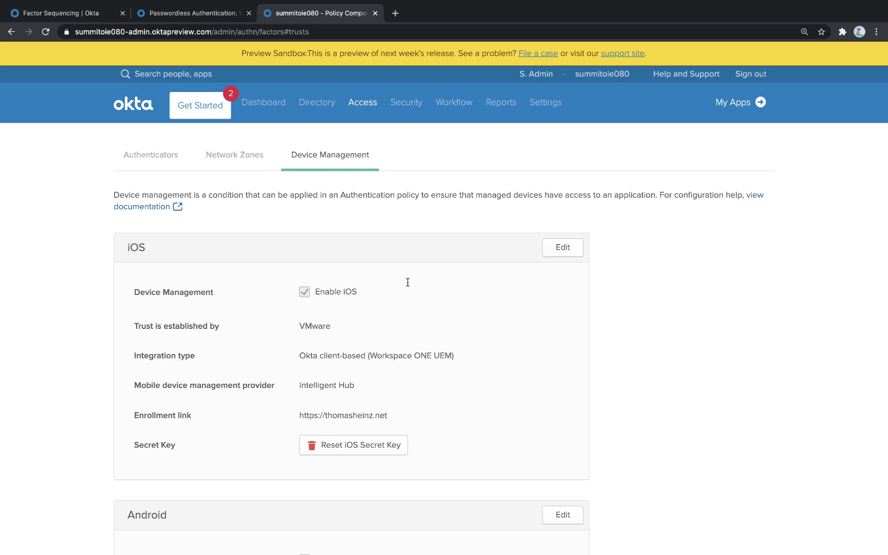
# Open Directory > Devices, then suspend and unsuspend DESKTOP-6AT5HC5
pyautogui.moveTo(321, 105)
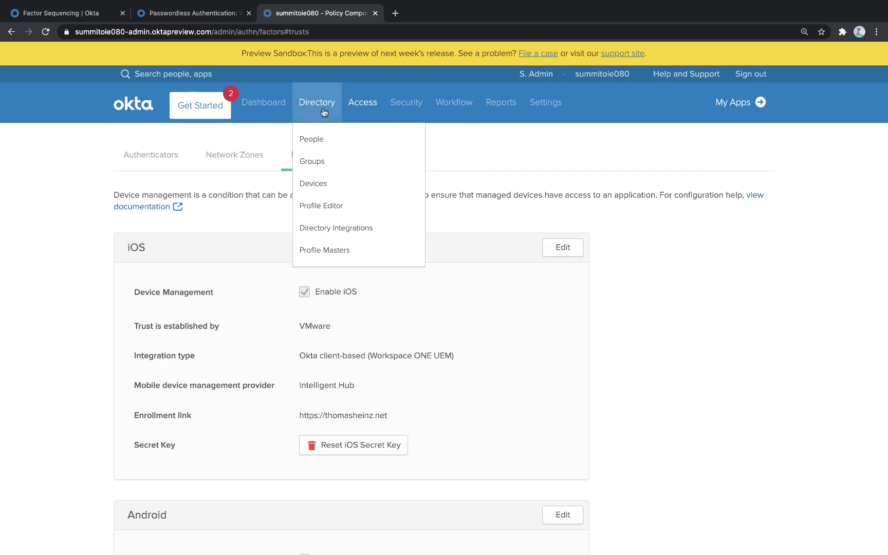
pyautogui.click(326, 184)
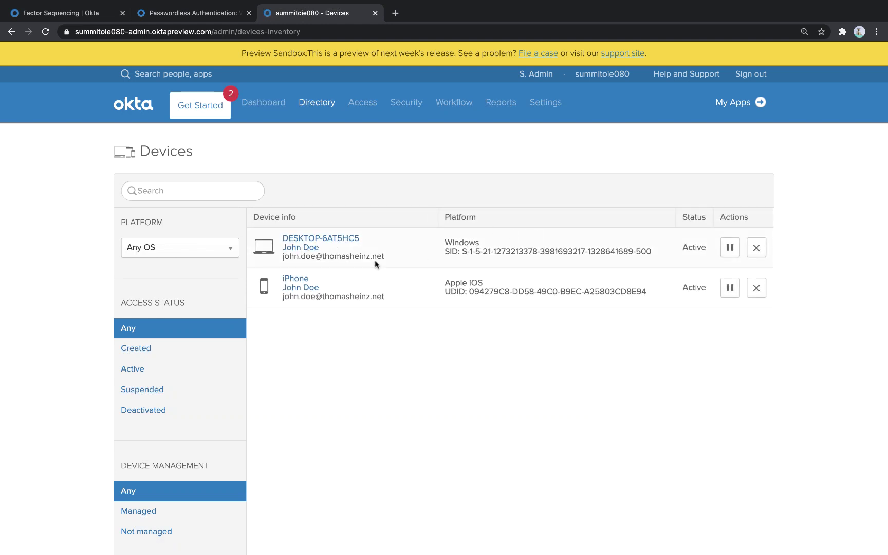
pyautogui.click(729, 252)
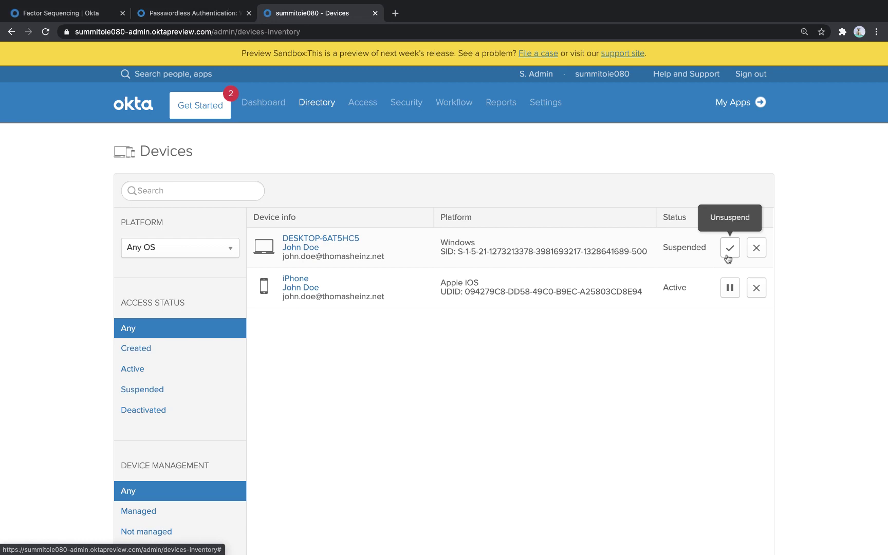
pyautogui.click(727, 256)
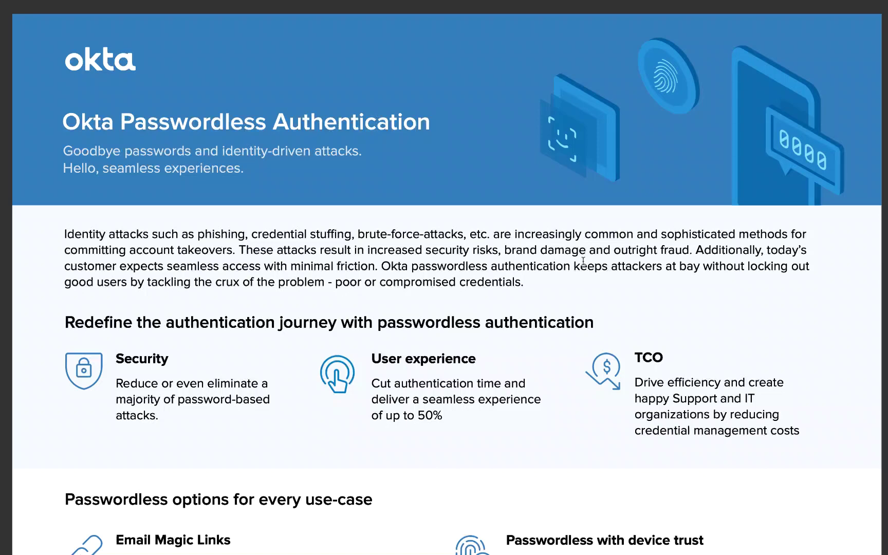
# Scroll the Okta Passwordless Authentication datasheet down to the WebAuthn section on Yubikey and TouchID
pyautogui.scroll(-10, 583, 261)
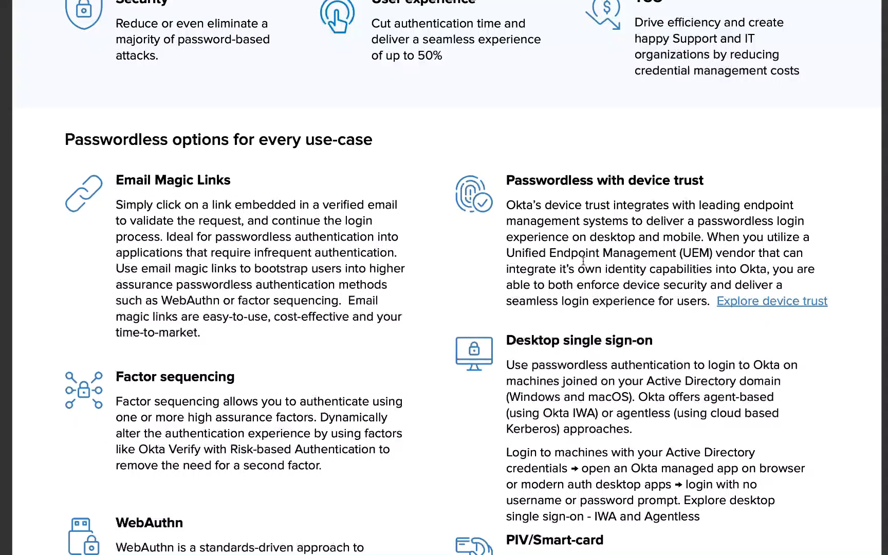
pyautogui.scroll(-3, 583, 261)
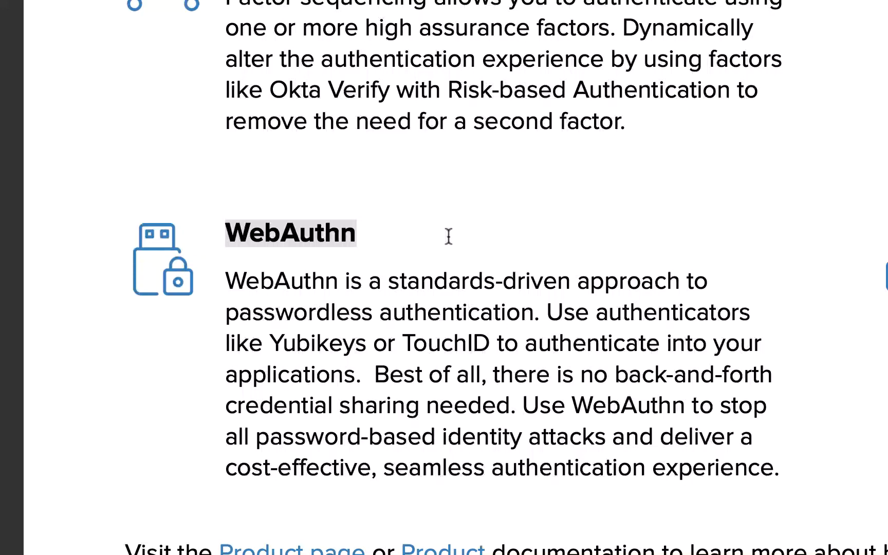
pyautogui.scroll(3, 448, 236)
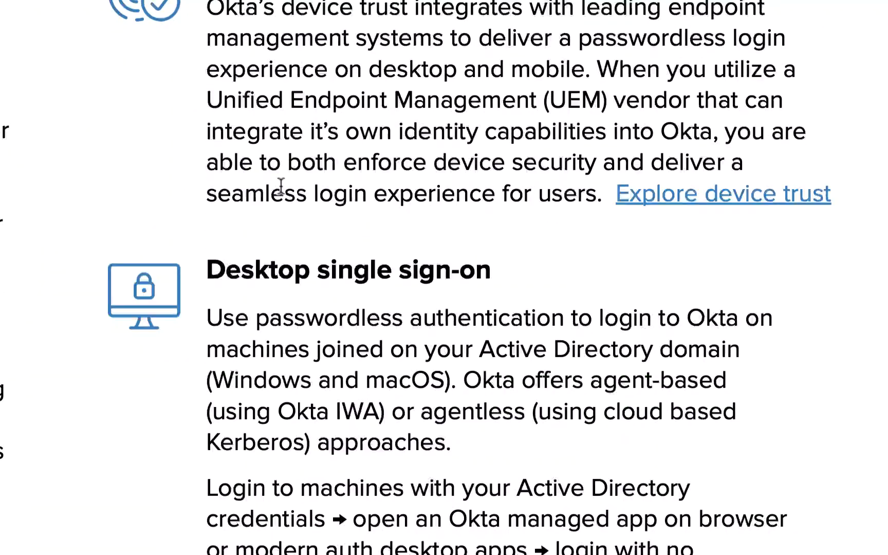
pyautogui.moveTo(207, 171); pyautogui.dragTo(341, 171)
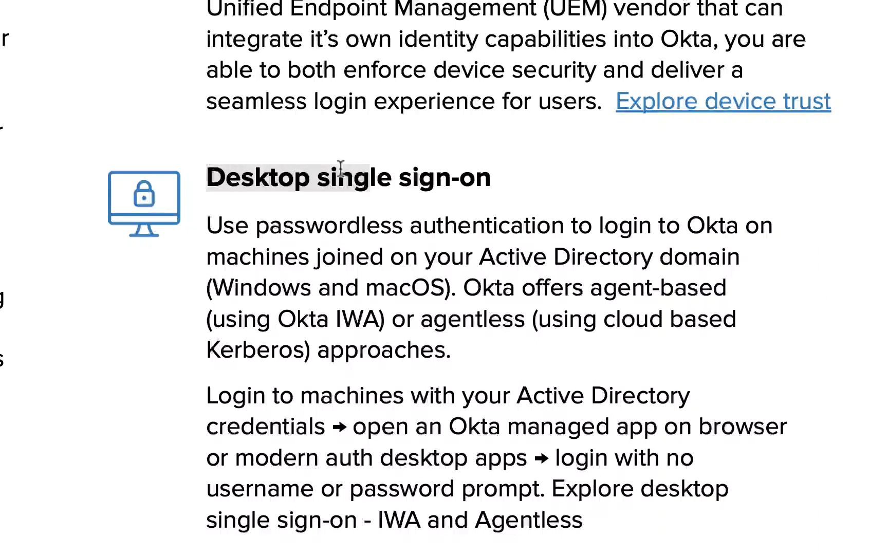
pyautogui.tripleClick(514, 172)
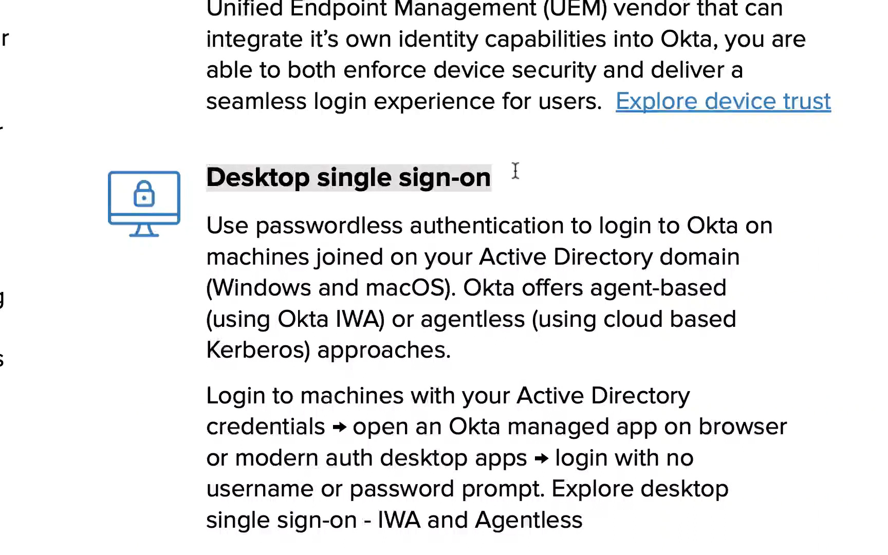